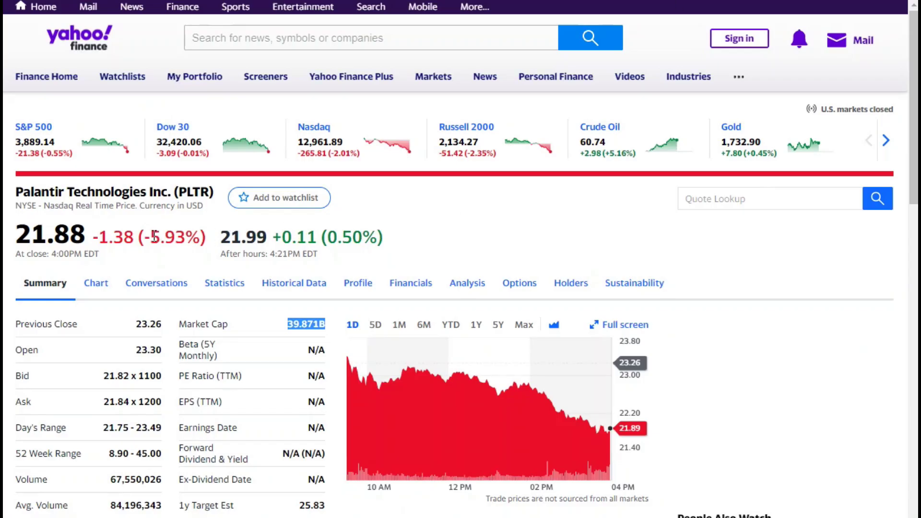
# - Examine Palantir's daily percentage change, closing share price and market cap on the stock summary page
pyautogui.moveTo(154, 235); pyautogui.dragTo(187, 243)
pyautogui.click(181, 250)
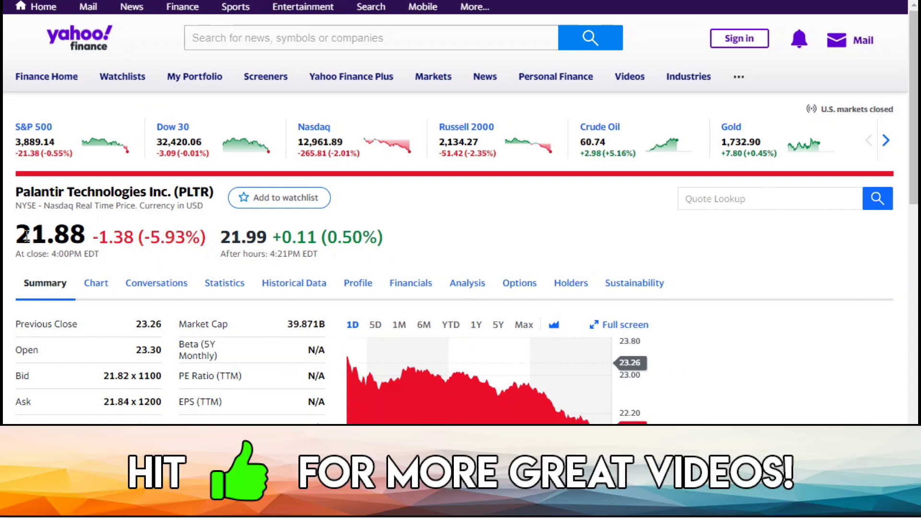
pyautogui.moveTo(29, 232); pyautogui.dragTo(72, 234)
pyautogui.click(74, 234)
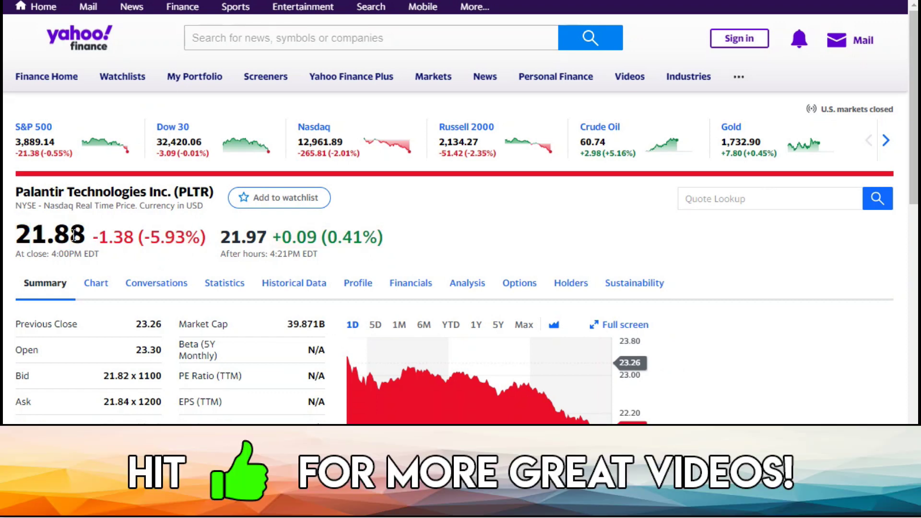
pyautogui.click(302, 290)
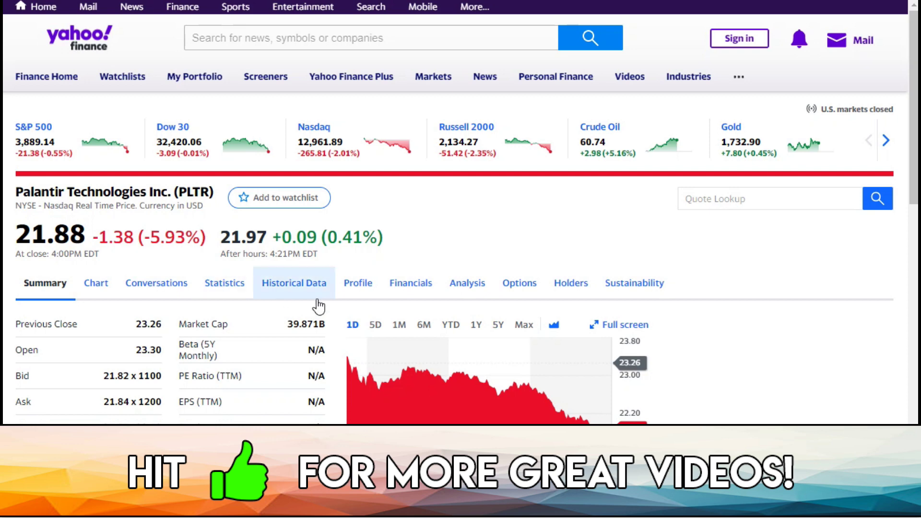
pyautogui.moveTo(286, 324); pyautogui.dragTo(313, 327)
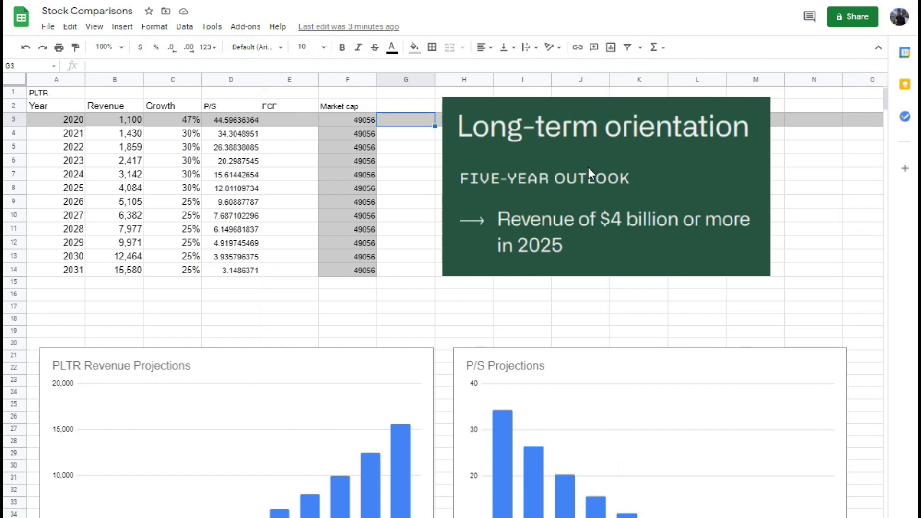
# - In the Stock Comparisons Google Sheets file, review the 2020 market cap cell and the PLTR Revenue and P/S Projections charts
pyautogui.click(368, 122)
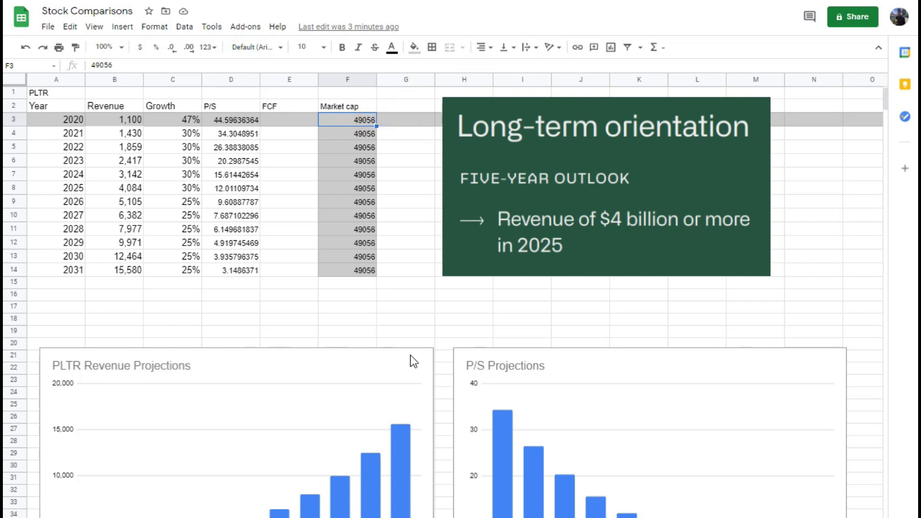
pyautogui.scroll(-2, 420, 353)
pyautogui.scroll(-2, 416, 379)
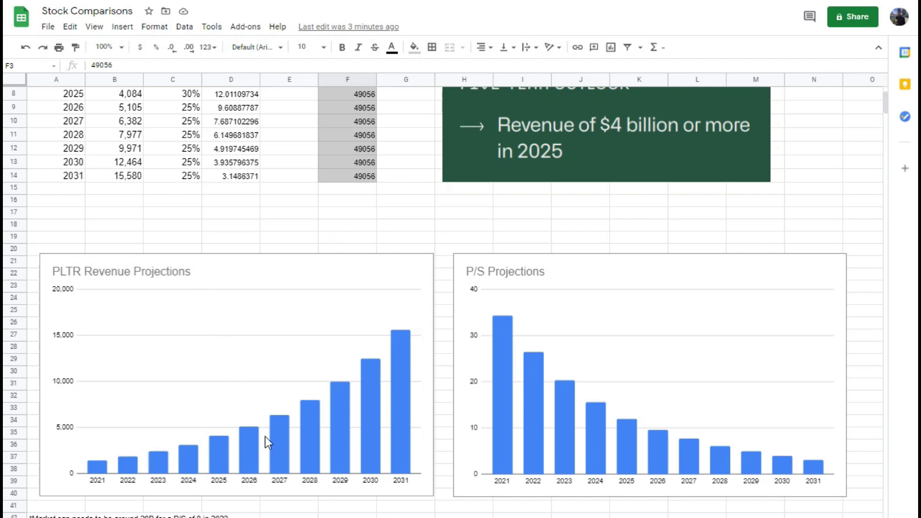
pyautogui.scroll(4, 335, 272)
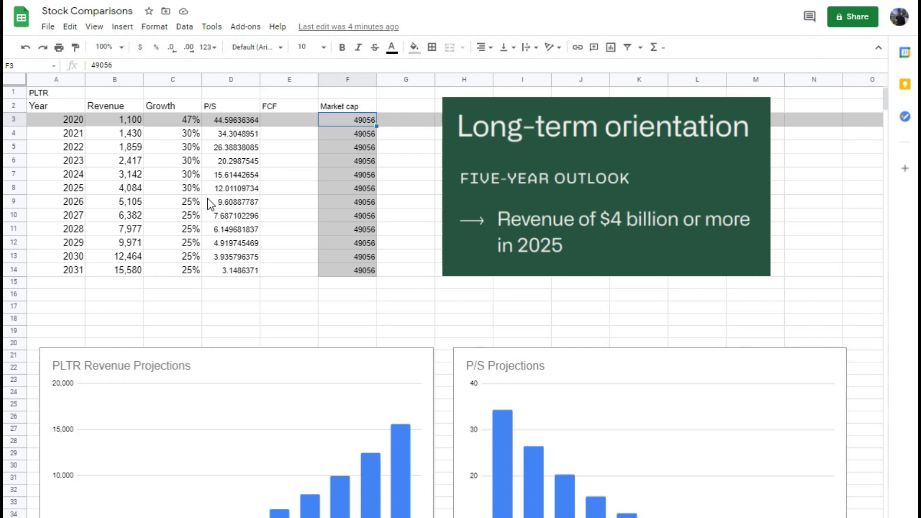
# - Compare the five-year outlook image with the 2025 projection row, and review the revenue and P/S charts
pyautogui.click(517, 143)
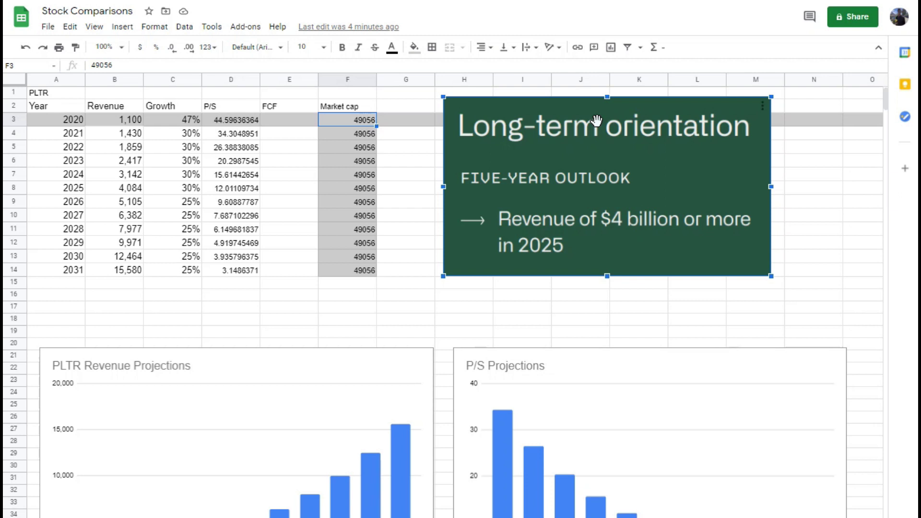
pyautogui.click(11, 190)
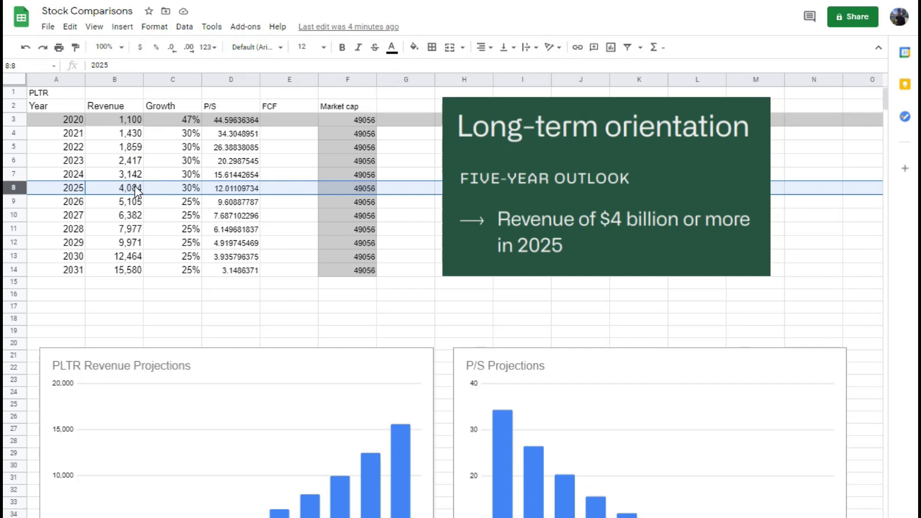
pyautogui.scroll(-3, 212, 180)
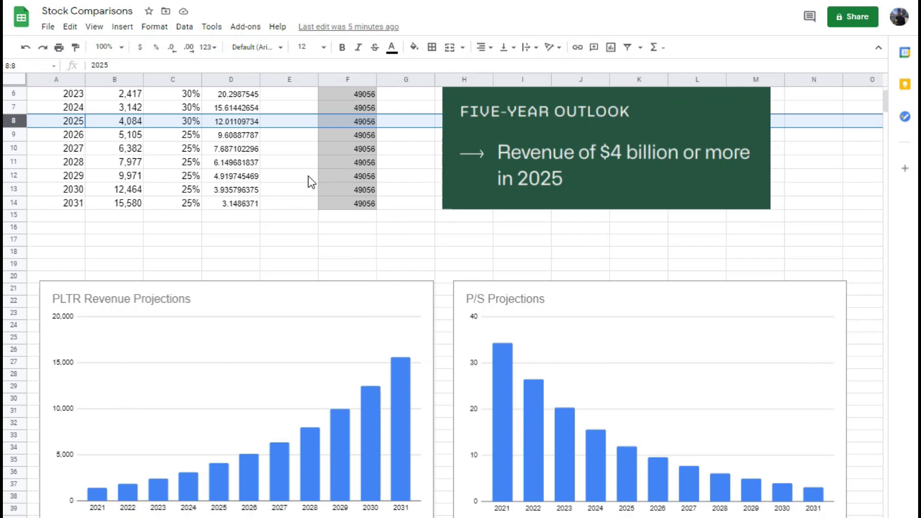
pyautogui.scroll(3, 311, 181)
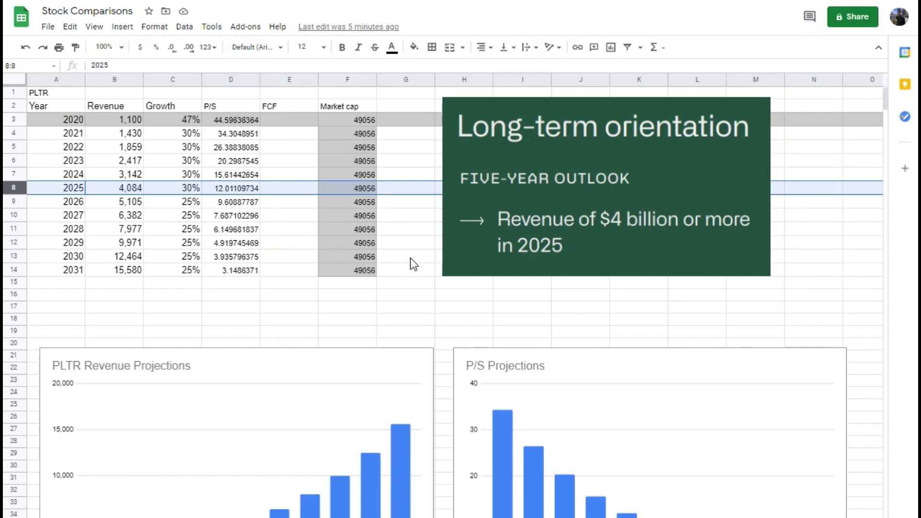
pyautogui.scroll(-3, 491, 304)
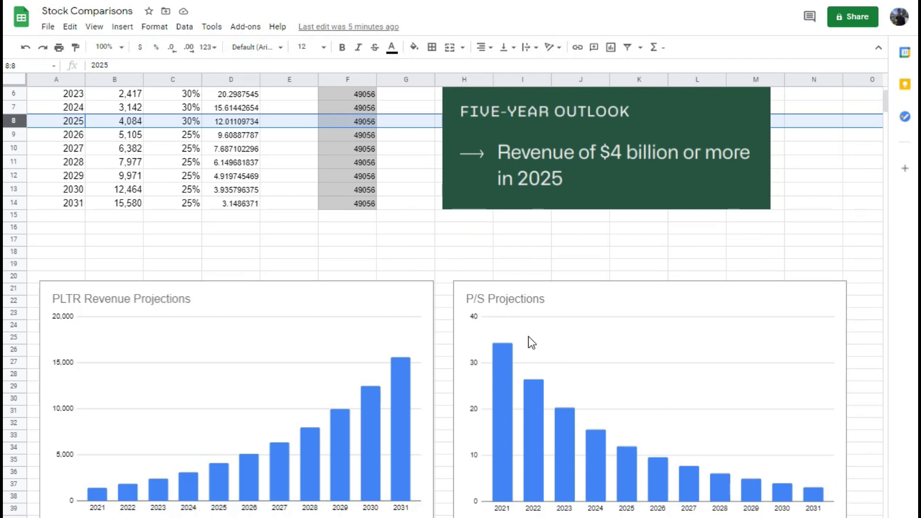
pyautogui.scroll(3, 412, 229)
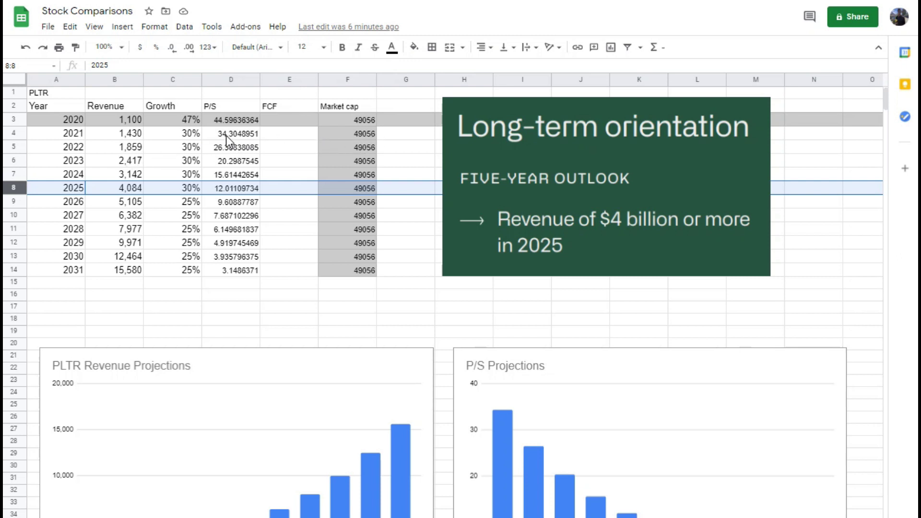
# - Check the 2021 and 2022 year rows and the projected P/S ratios for 2022 and 2025
pyautogui.click(82, 134)
pyautogui.click(81, 146)
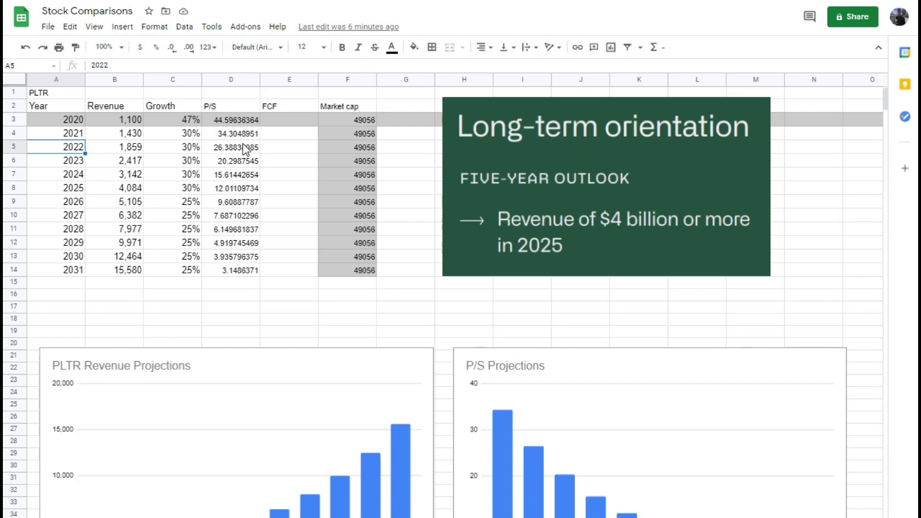
pyautogui.click(245, 148)
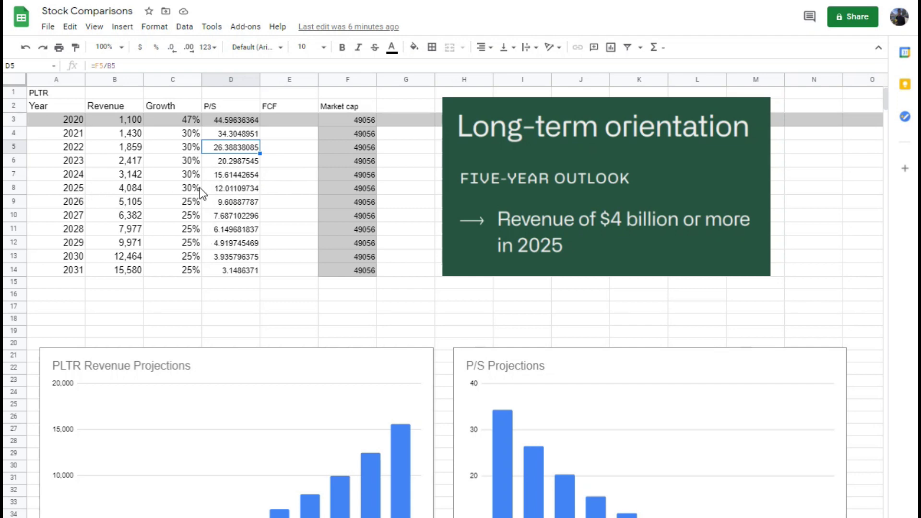
pyautogui.click(233, 191)
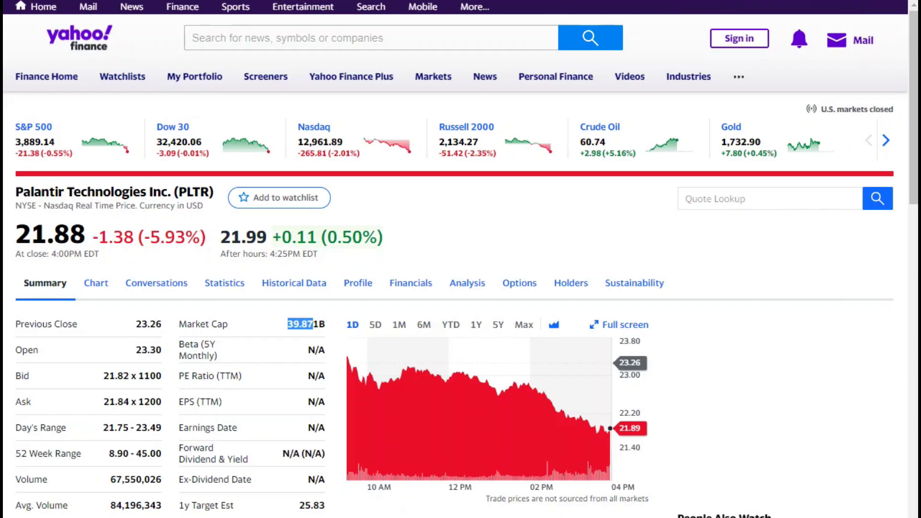
# - Look up Palantir's market cap on the Yahoo Finance summary page
pyautogui.click(289, 336)
pyautogui.moveTo(296, 329); pyautogui.dragTo(304, 331)
pyautogui.click(307, 330)
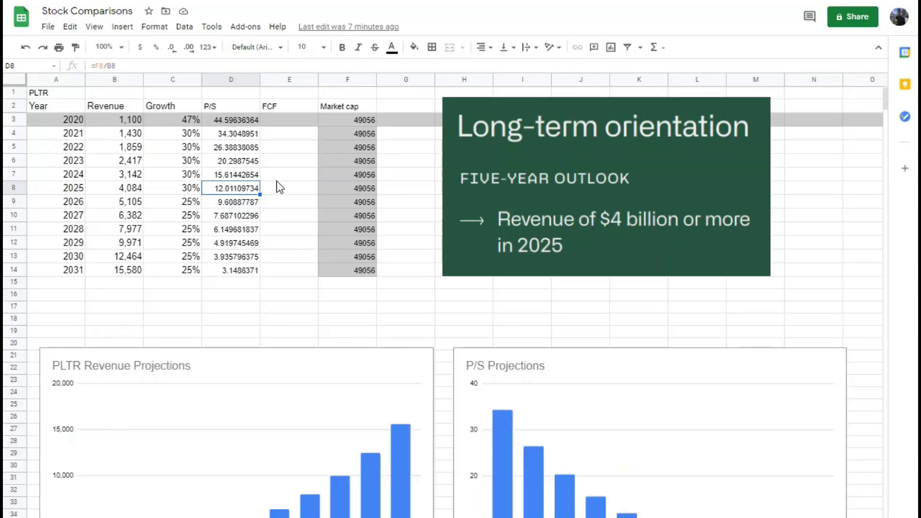
# - In the Stock Comparisons sheet, set the 2020 market cap to 39871 and fill it down through 2031
pyautogui.click(240, 120)
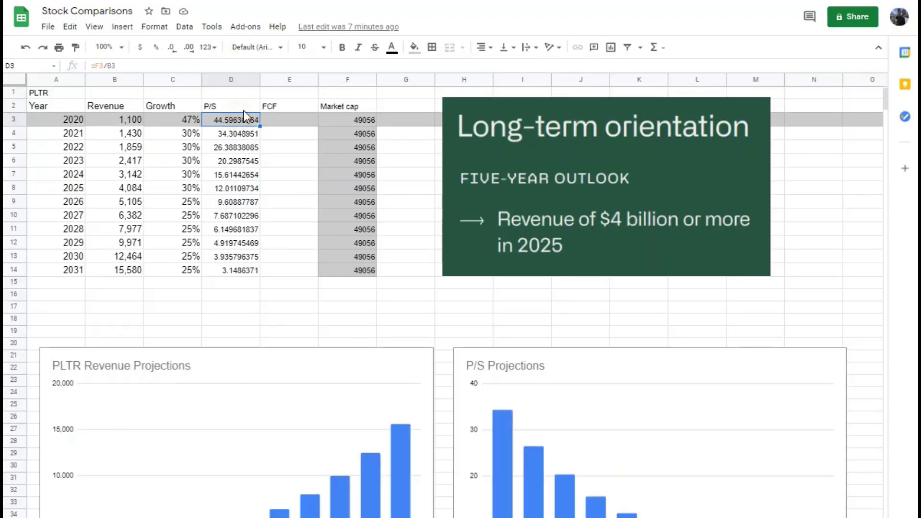
pyautogui.click(356, 121)
pyautogui.write('39871')
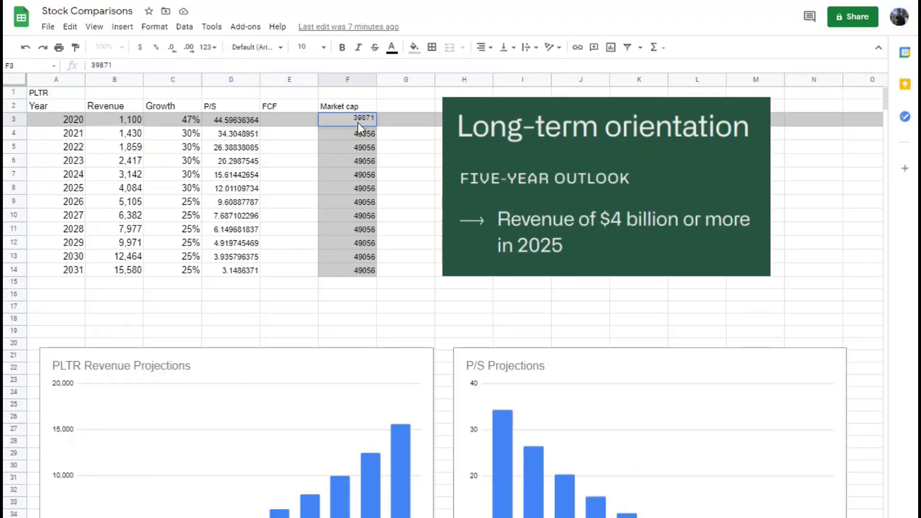
pyautogui.press('Return')
pyautogui.click(367, 119)
pyautogui.moveTo(376, 124); pyautogui.dragTo(382, 272)
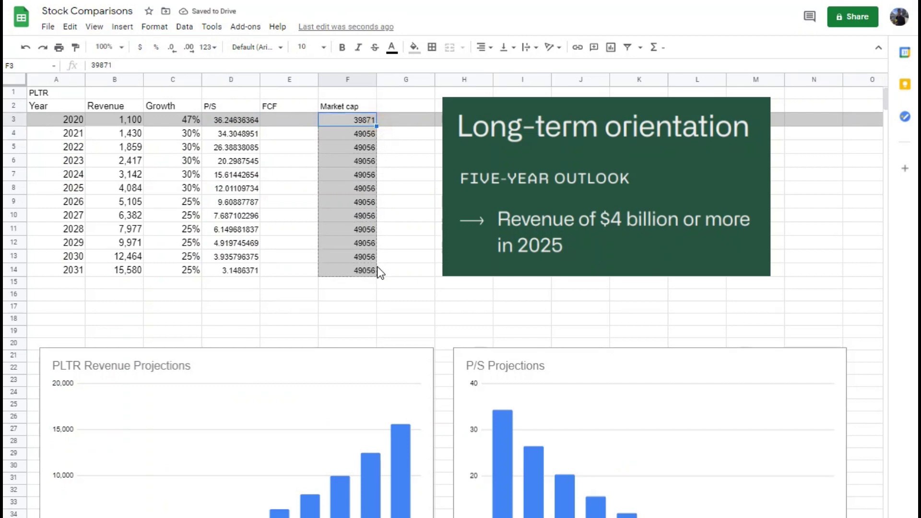
pyautogui.moveTo(380, 272); pyautogui.dragTo(380, 272)
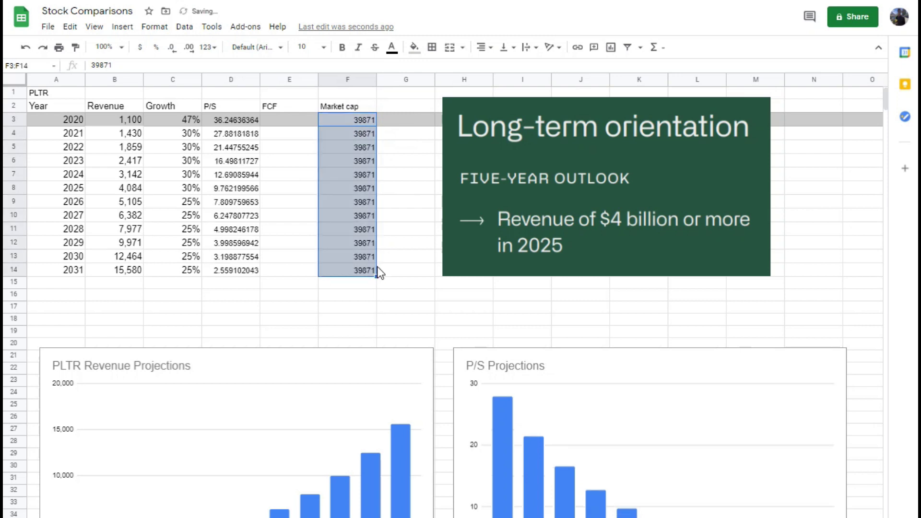
# - Examine the recalculated P/S ratios against the projection years, focusing on 2021, 2022 and 2024 to 2026
pyautogui.click(293, 174)
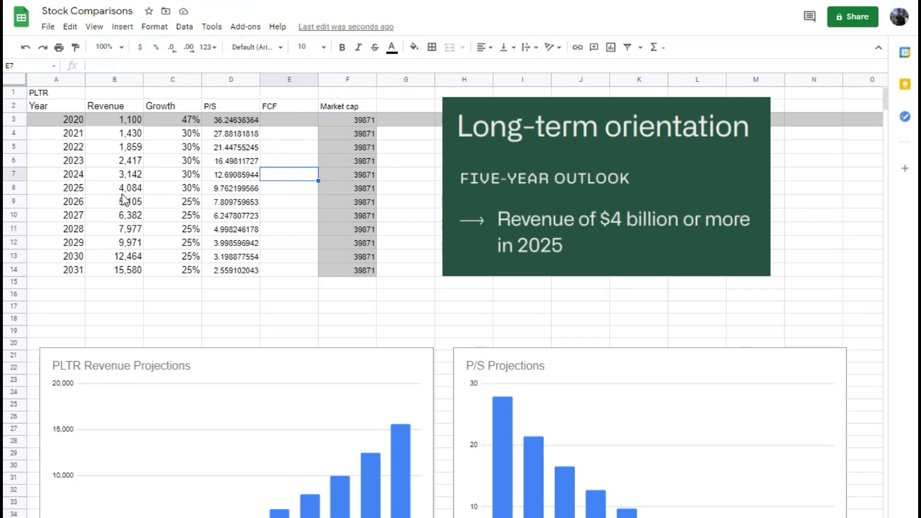
pyautogui.click(74, 191)
pyautogui.click(84, 207)
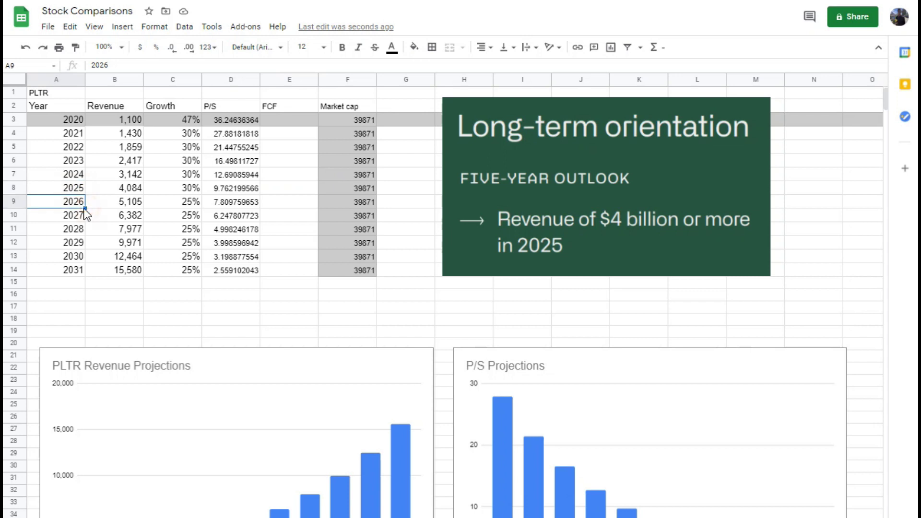
pyautogui.click(82, 178)
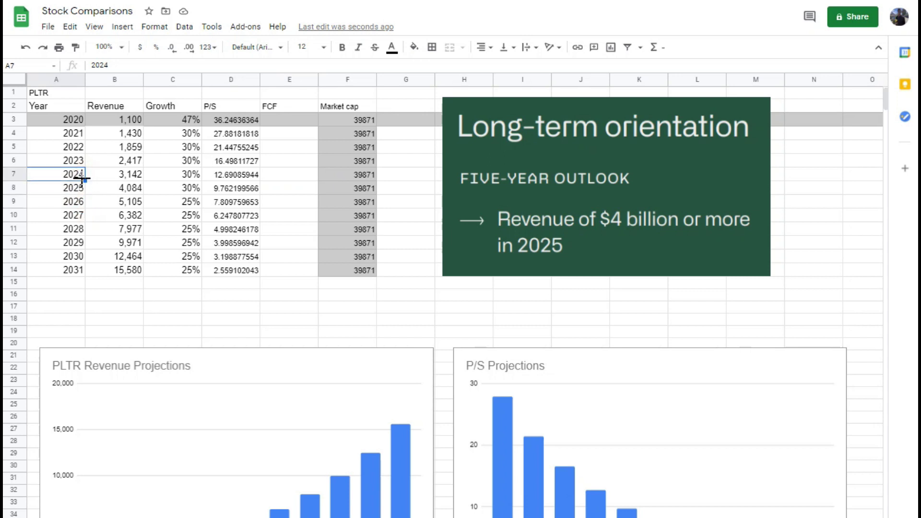
pyautogui.click(84, 191)
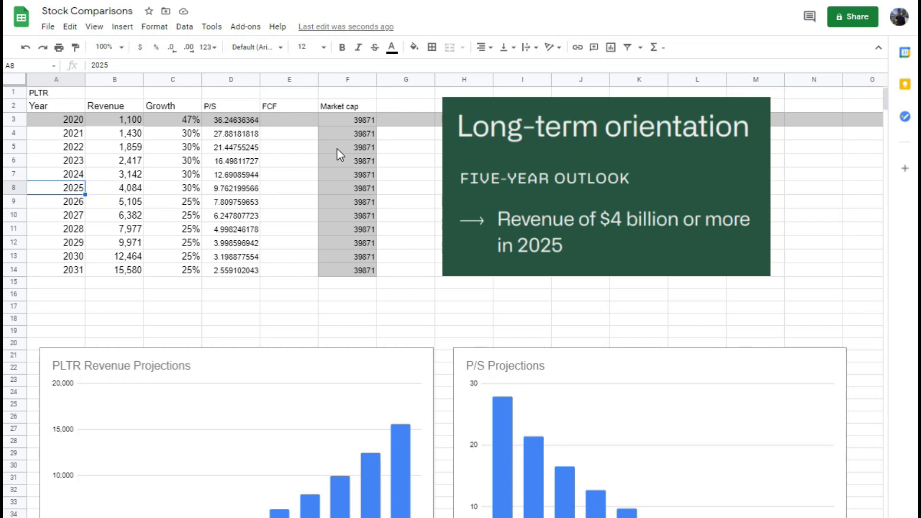
pyautogui.scroll(-1, 339, 154)
pyautogui.scroll(1, 339, 151)
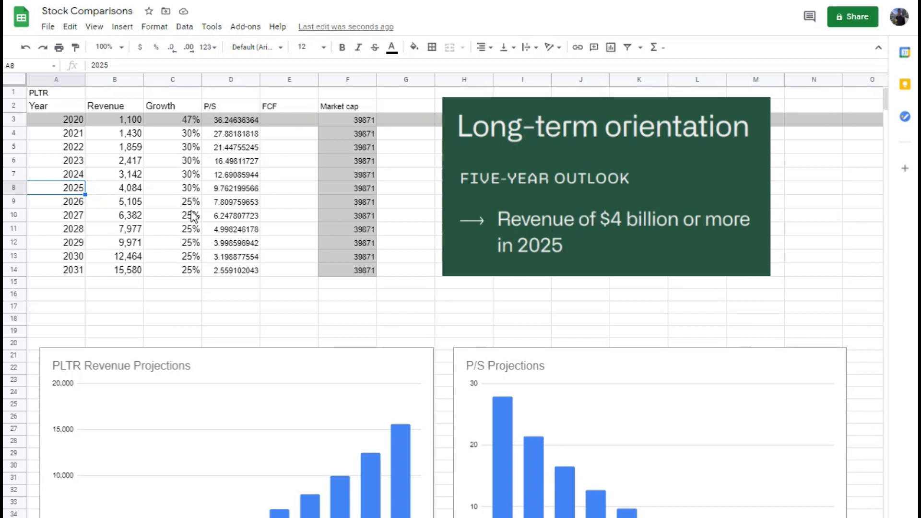
pyautogui.click(237, 137)
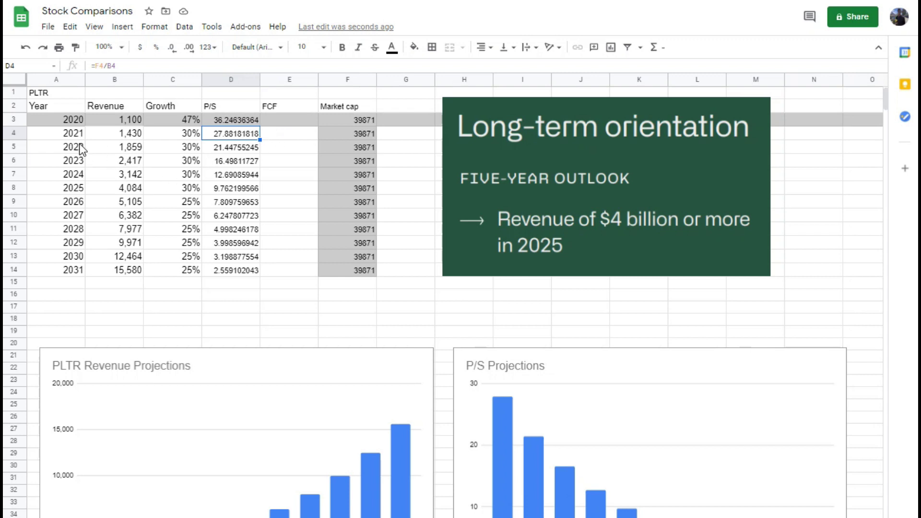
pyautogui.click(231, 151)
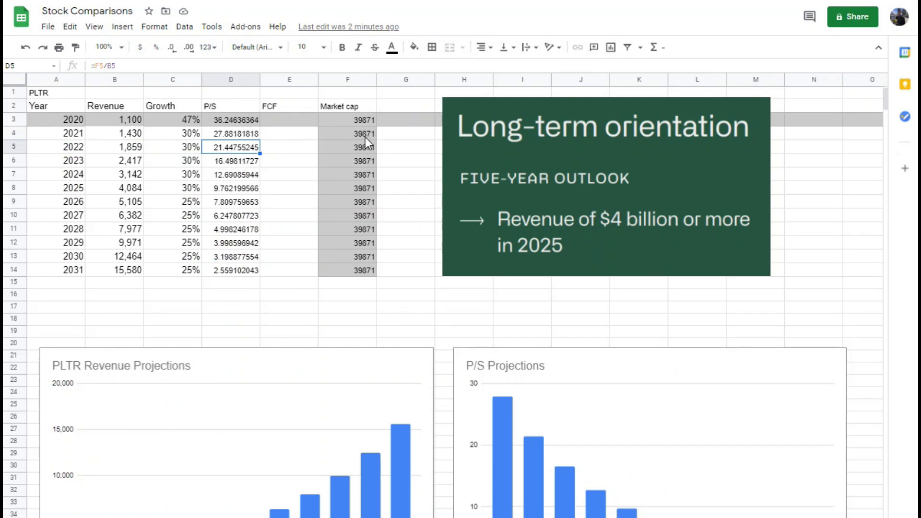
# - Set the market cap to 30000 for 2020 and 2021 and fill that value down through 2031
pyautogui.click(363, 134)
pyautogui.write('3')
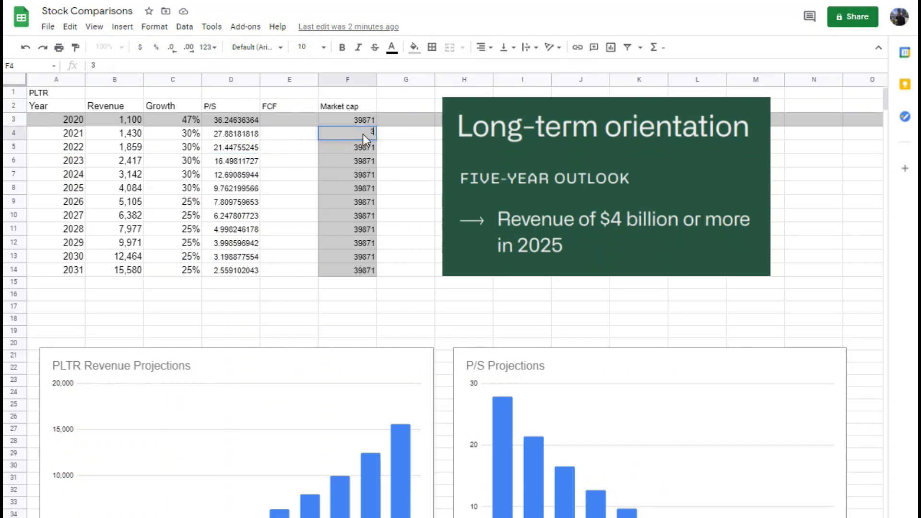
pyautogui.write('0000')
pyautogui.press('Return')
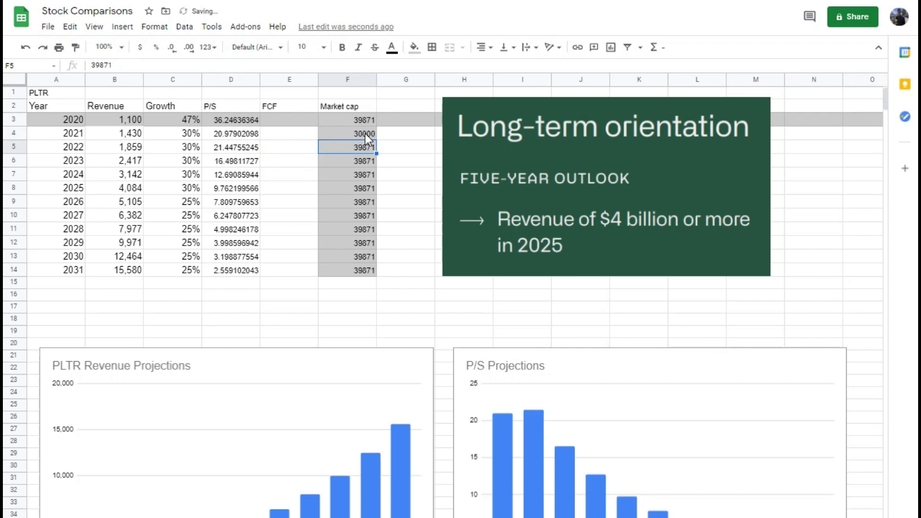
pyautogui.click(362, 122)
pyautogui.write('30000')
pyautogui.press('Return')
pyautogui.moveTo(377, 138); pyautogui.dragTo(386, 269)
# - Check the recalculated P/S ratios for 2023 and 2025
pyautogui.click(237, 162)
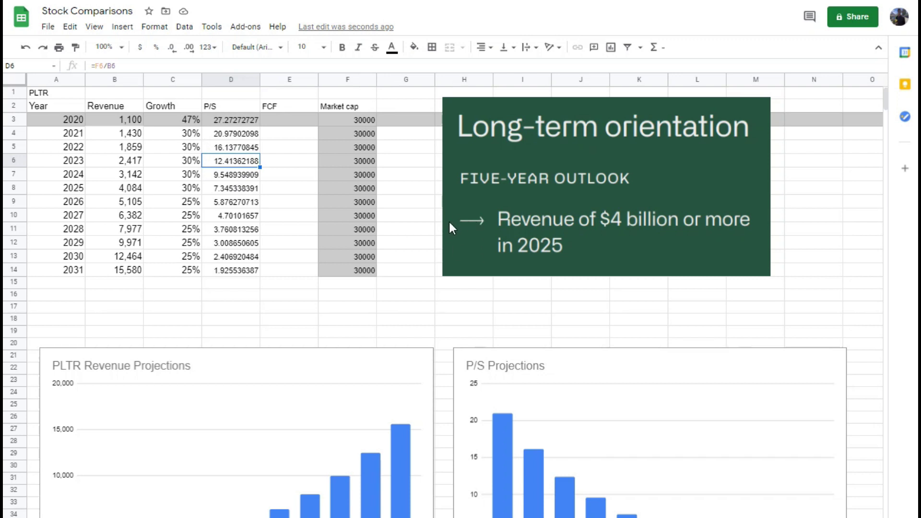
pyautogui.click(235, 188)
pyautogui.click(223, 161)
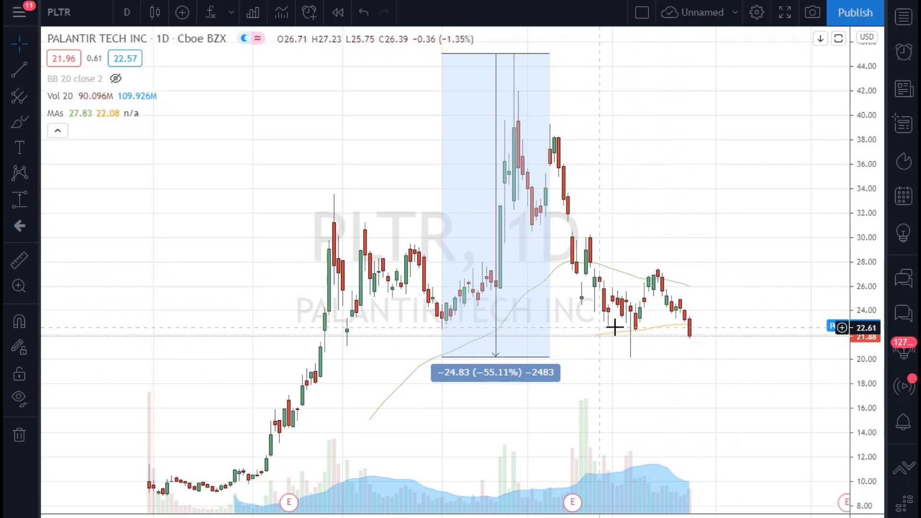
# - In TradingView, view the PLTR price chart at the weekly interval and return it to the daily interval
pyautogui.scroll(-5, 719, 343)
pyautogui.click(127, 12)
pyautogui.click(150, 388)
pyautogui.scroll(3, 760, 301)
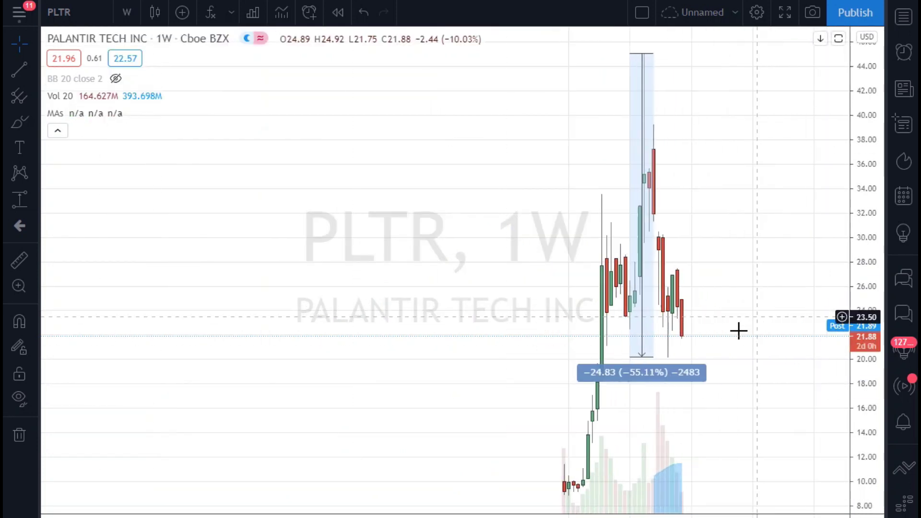
pyautogui.moveTo(739, 329); pyautogui.dragTo(615, 387)
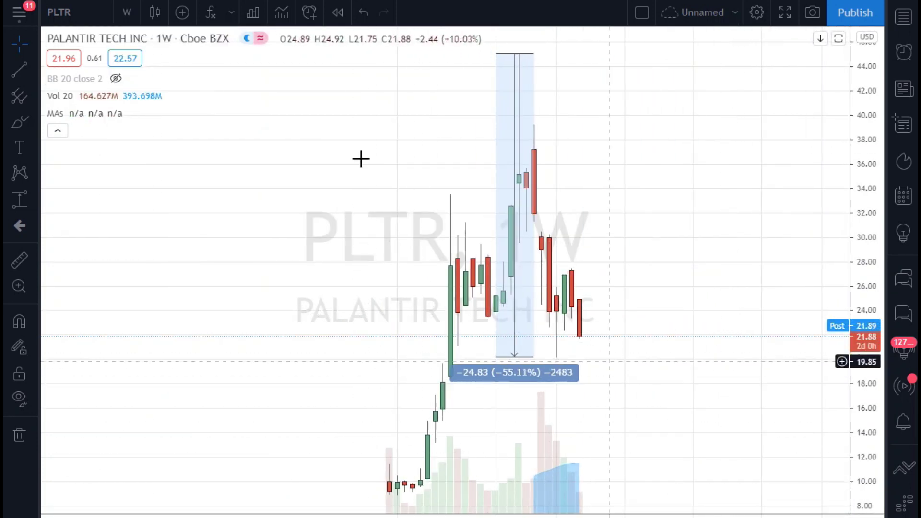
pyautogui.click(127, 12)
pyautogui.click(172, 370)
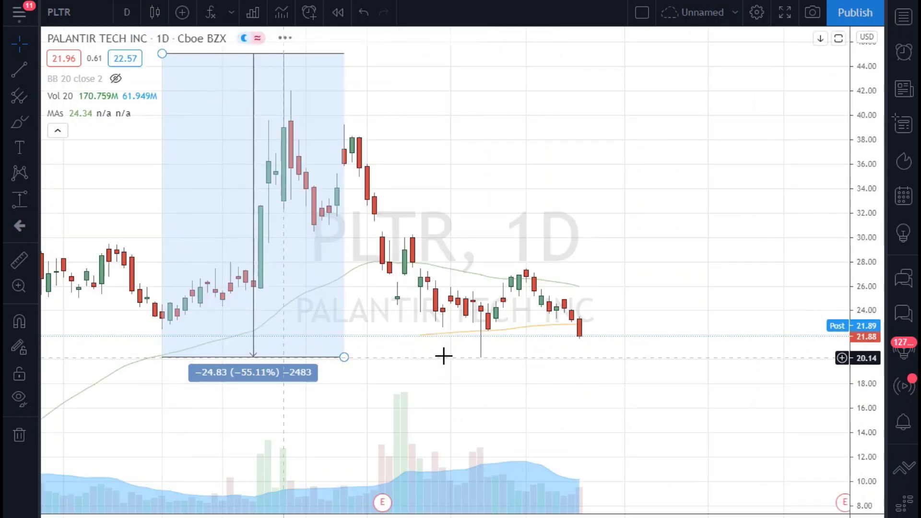
# - Draw a horizontal trend line across the recent PLTR price lows and adjust it to a price level of about 23
pyautogui.scroll(-5, 430, 353)
pyautogui.click(18, 70)
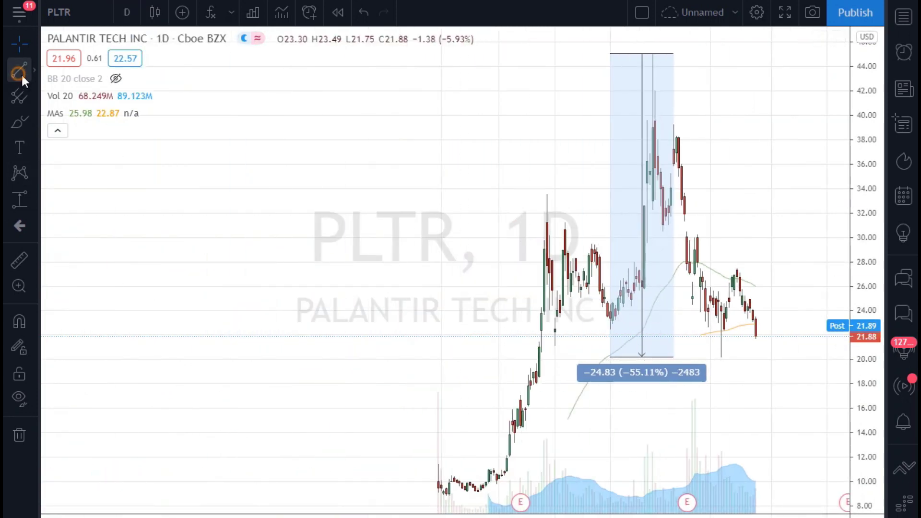
pyautogui.click(509, 318)
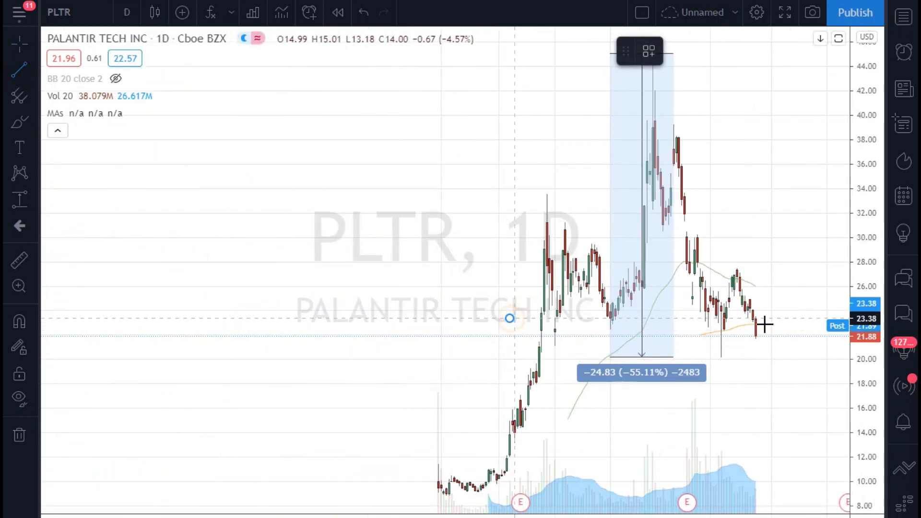
pyautogui.click(814, 318)
pyautogui.moveTo(757, 320); pyautogui.dragTo(687, 324)
pyautogui.click(684, 350)
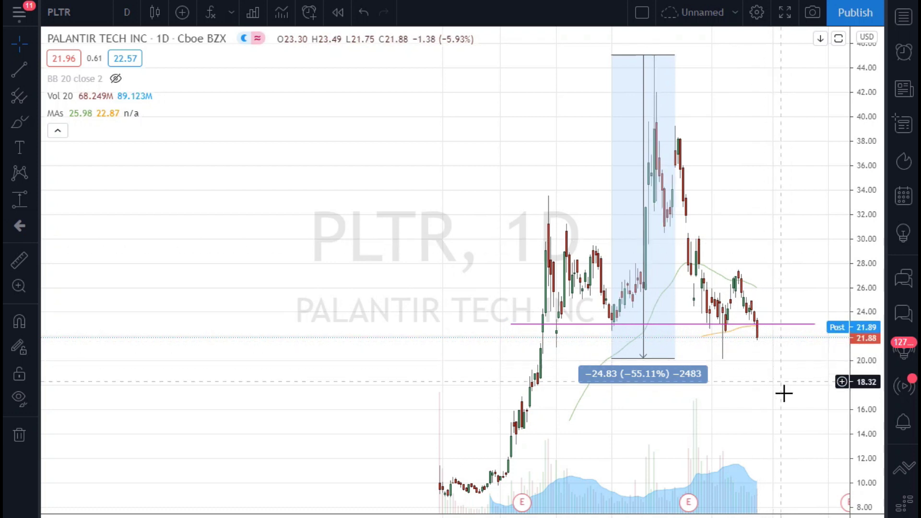
# - Add two horizontal trend lines below the current price, at about 19.02 and 16.37
pyautogui.click(19, 69)
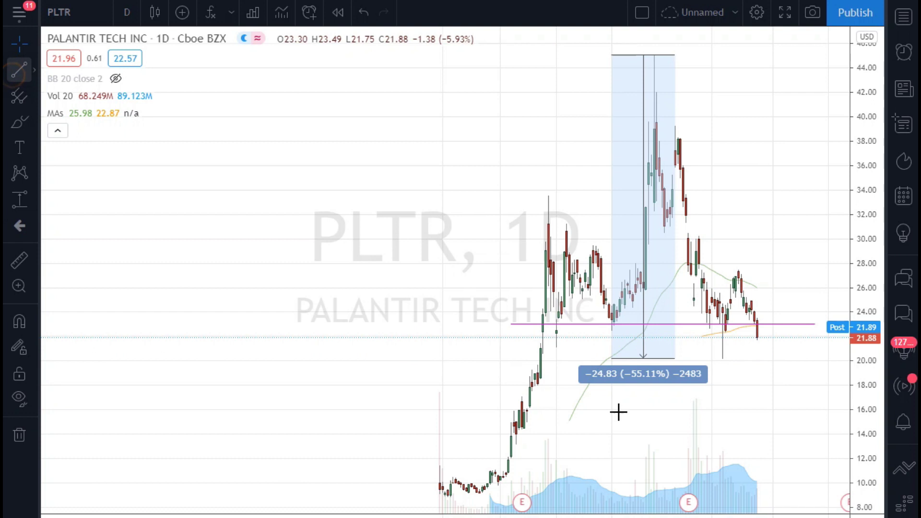
pyautogui.click(508, 373)
pyautogui.click(817, 373)
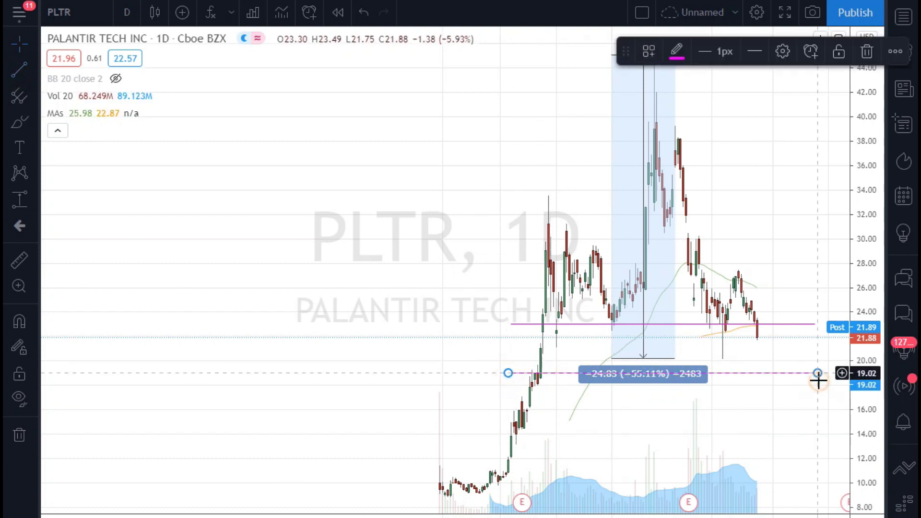
pyautogui.click(502, 405)
pyautogui.click(828, 409)
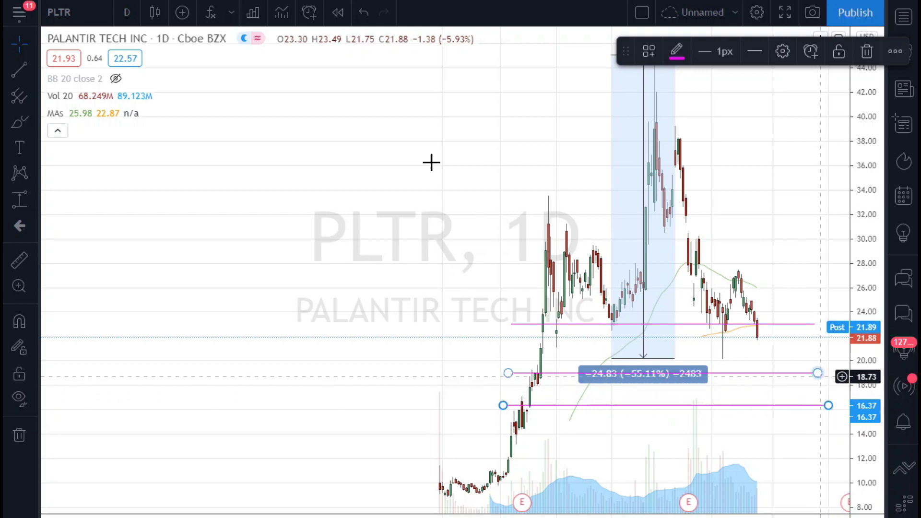
# - Measure the price range from the latest candle's low down to the lowest trend line
pyautogui.click(33, 202)
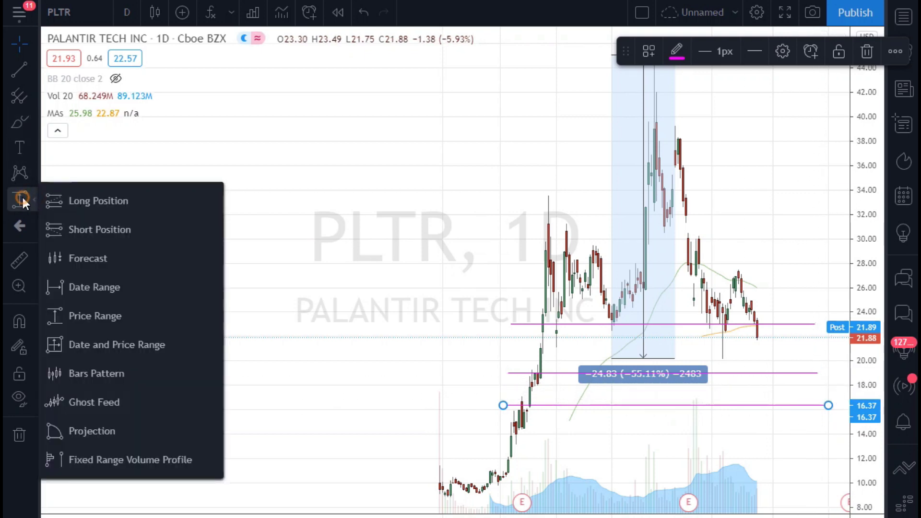
pyautogui.click(96, 315)
pyautogui.click(778, 338)
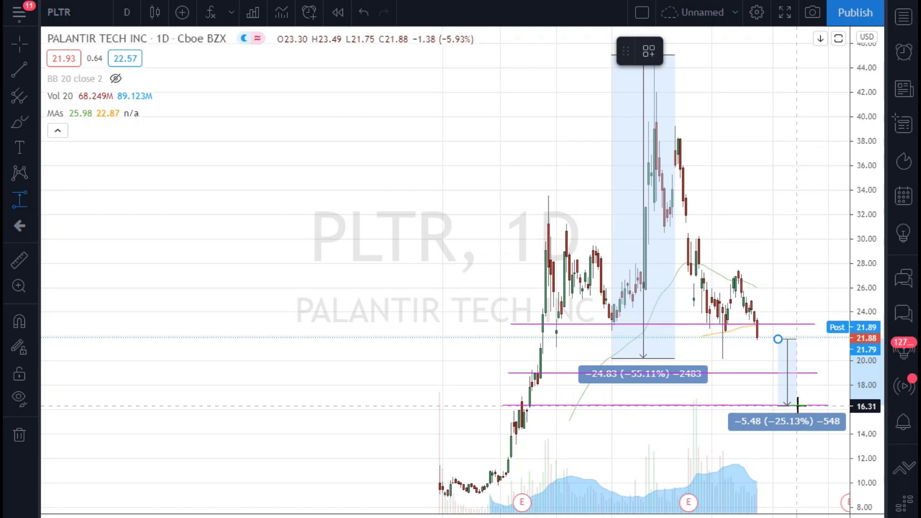
pyautogui.click(797, 405)
pyautogui.click(760, 355)
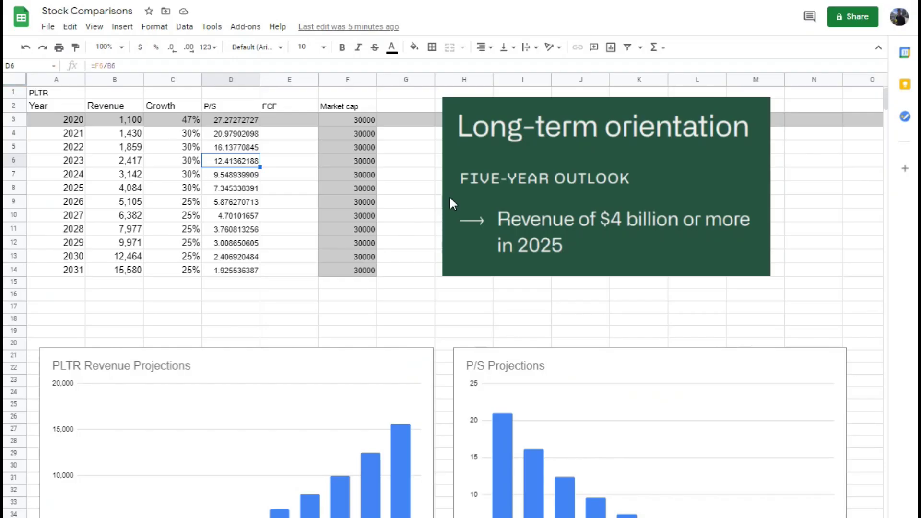
# - In the Google Sheets stock comparison, set the 2020 market cap to 39870 and fill that value down through 2031
pyautogui.scroll(-3, 493, 271)
pyautogui.scroll(3, 492, 267)
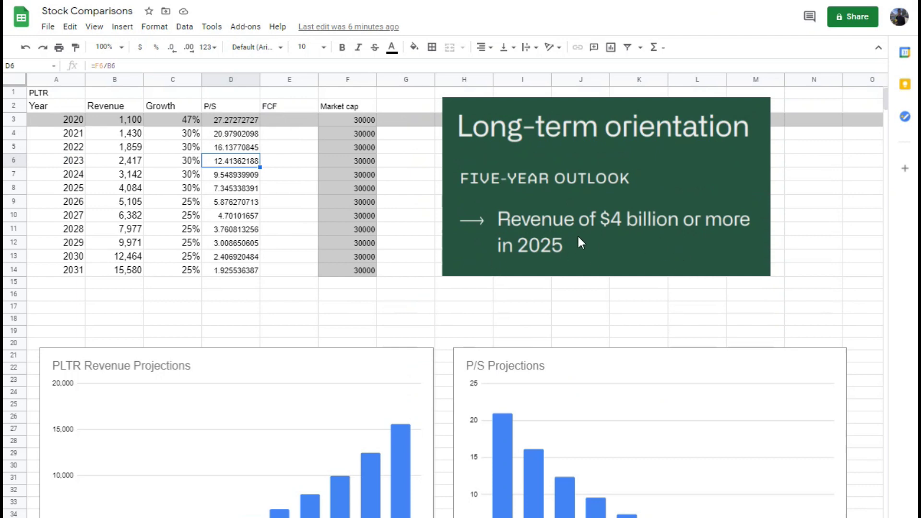
pyautogui.click(365, 125)
pyautogui.write('39870')
pyautogui.press('Return')
pyautogui.click(366, 123)
pyautogui.moveTo(376, 126); pyautogui.dragTo(374, 274)
pyautogui.click(381, 287)
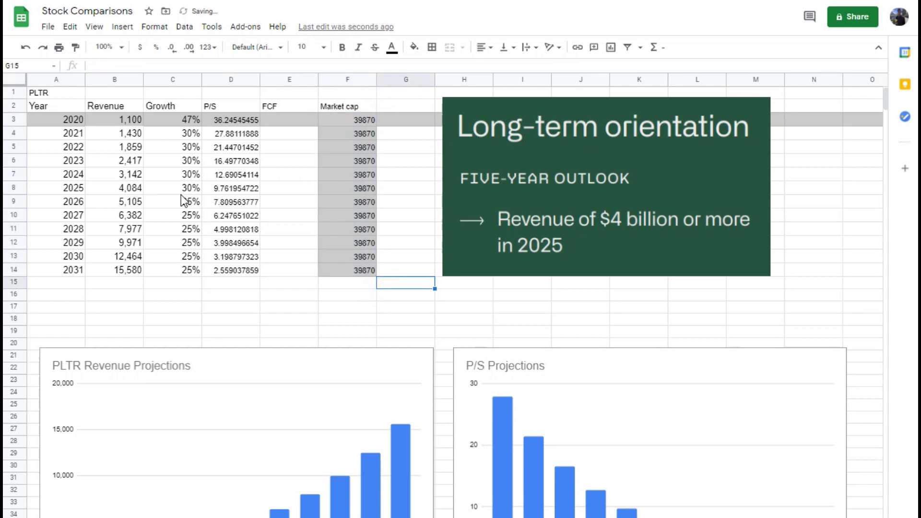
# - Select the 2025 and 2026 rows to check their recalculated P/S ratios
pyautogui.click(14, 192)
pyautogui.keyDown('shift'); pyautogui.click(14, 202); pyautogui.keyUp('shift')
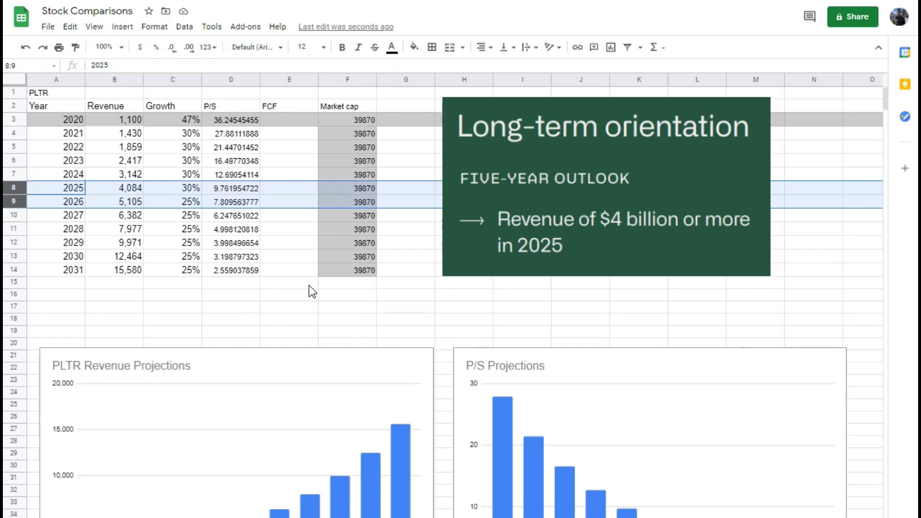